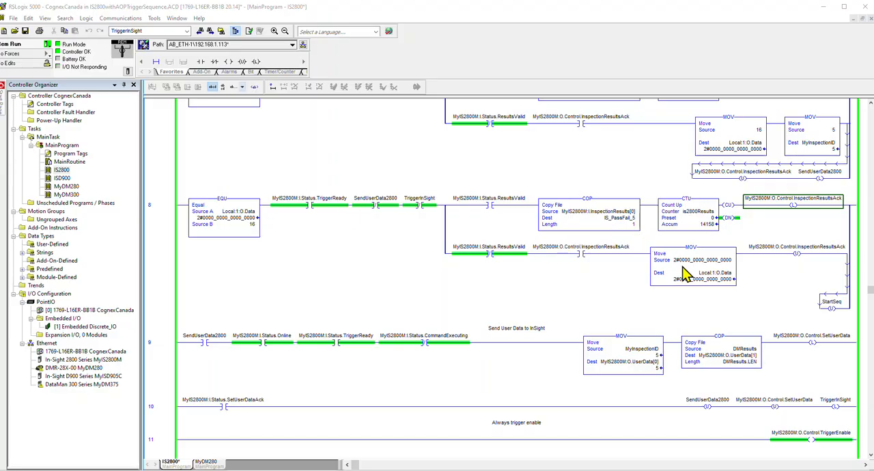
Step: Examine the In-Sight user-data handshake in rungs 9 and 10, from the UserData[0] move through SetUserData to SetUserDataAck
{"action": "scroll", "coordinate": [544, 298], "scroll_direction": "down", "scroll_amount": 2}
{"action": "scroll", "coordinate": [544, 297], "scroll_direction": "down", "scroll_amount": 3}
{"action": "scroll", "coordinate": [551, 289], "scroll_direction": "up", "scroll_amount": 4}
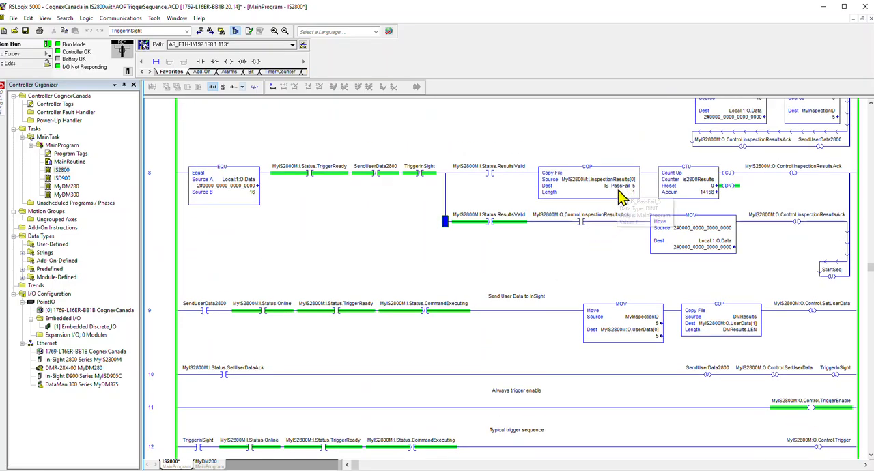
{"action": "left_click", "coordinate": [644, 335]}
{"action": "left_click", "coordinate": [624, 332]}
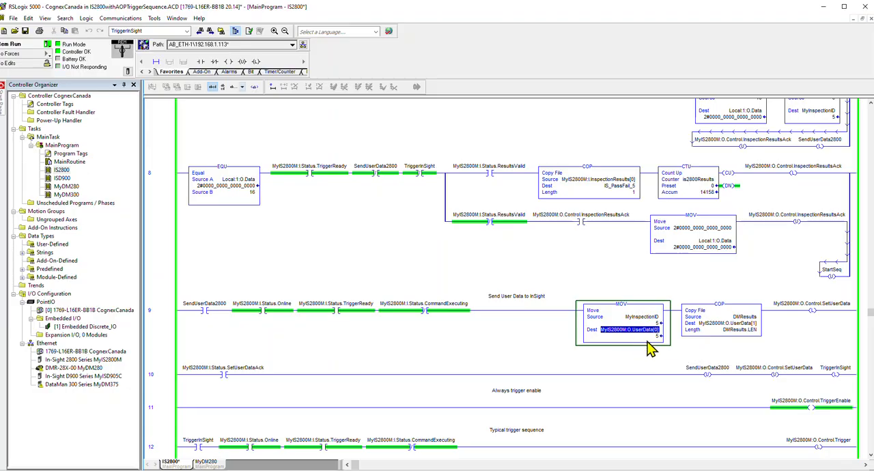
{"action": "left_click", "coordinate": [812, 313]}
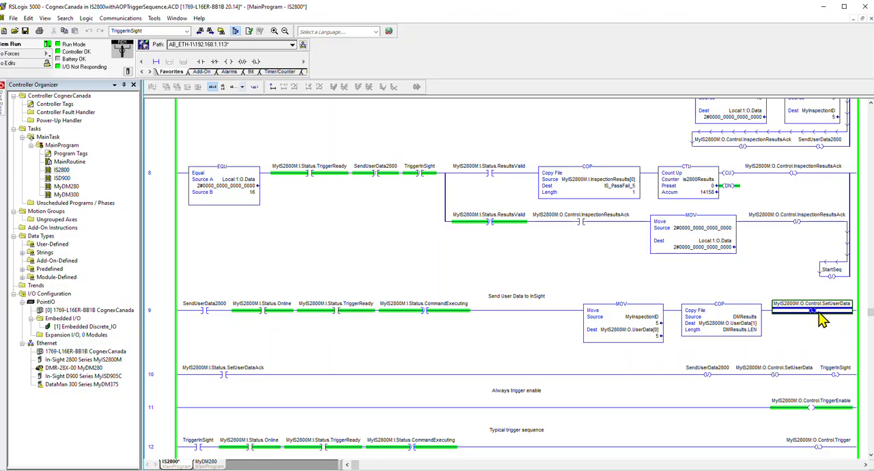
{"action": "left_click", "coordinate": [224, 376]}
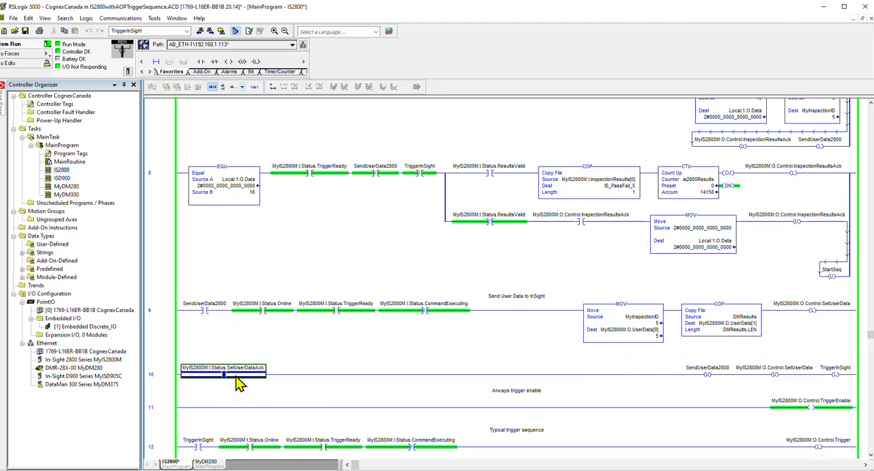
Step: Examine the typical trigger sequence in rungs 12 and 13, covering the Control.Trigger latch and the Status.TriggerAck contact
{"action": "scroll", "coordinate": [239, 368], "scroll_direction": "down", "scroll_amount": 2}
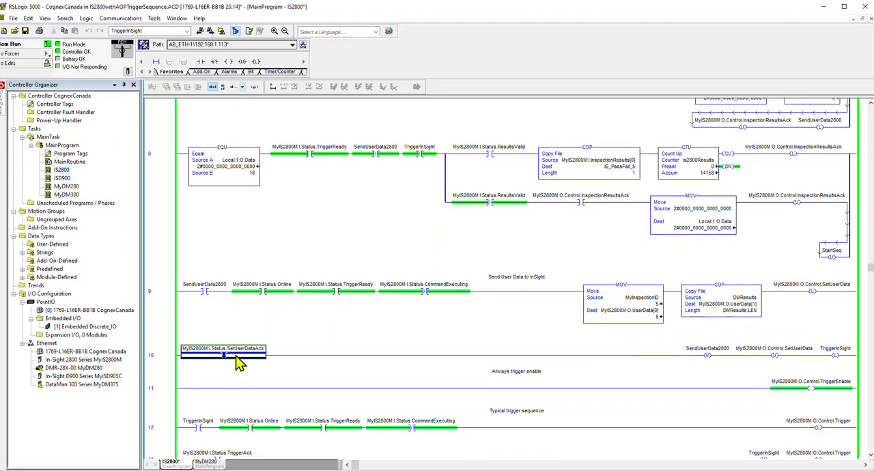
{"action": "scroll", "coordinate": [249, 330], "scroll_direction": "down", "scroll_amount": 1}
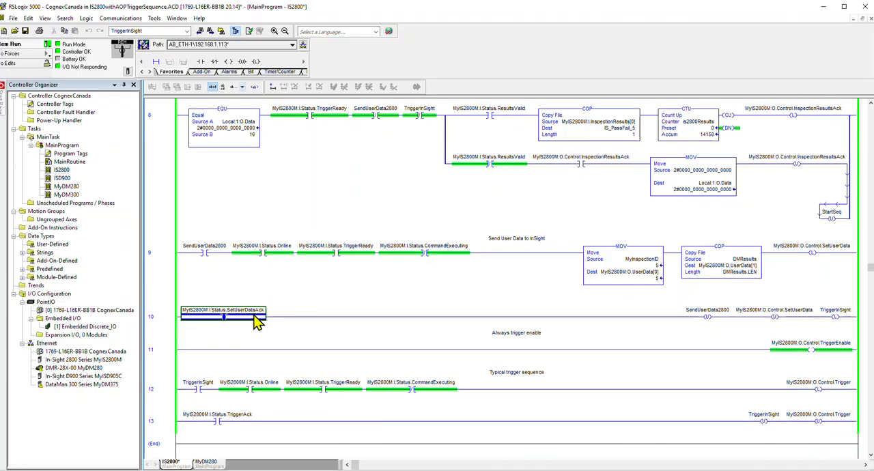
{"action": "left_click", "coordinate": [823, 393]}
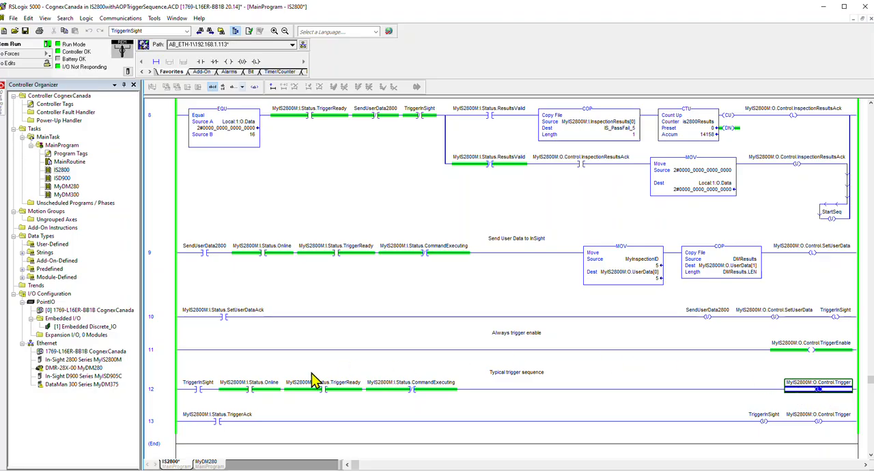
{"action": "left_click", "coordinate": [218, 422]}
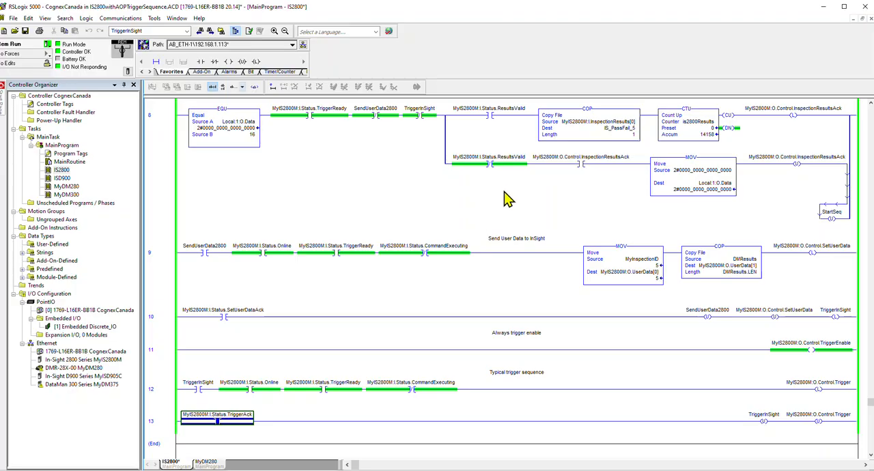
Step: Examine the results handling in rung 8: the ResultsValid contact, the InspectionResults[0] copy and the InspectionResultsAck latch
{"action": "left_click", "coordinate": [496, 123]}
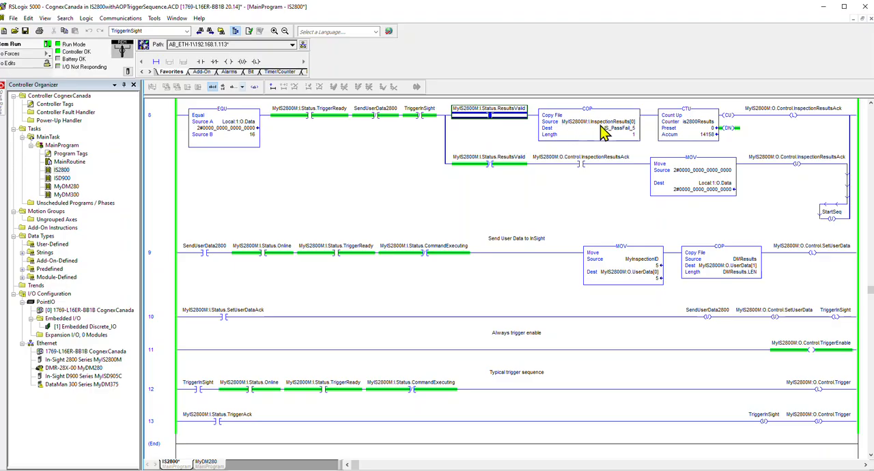
{"action": "left_click", "coordinate": [604, 123]}
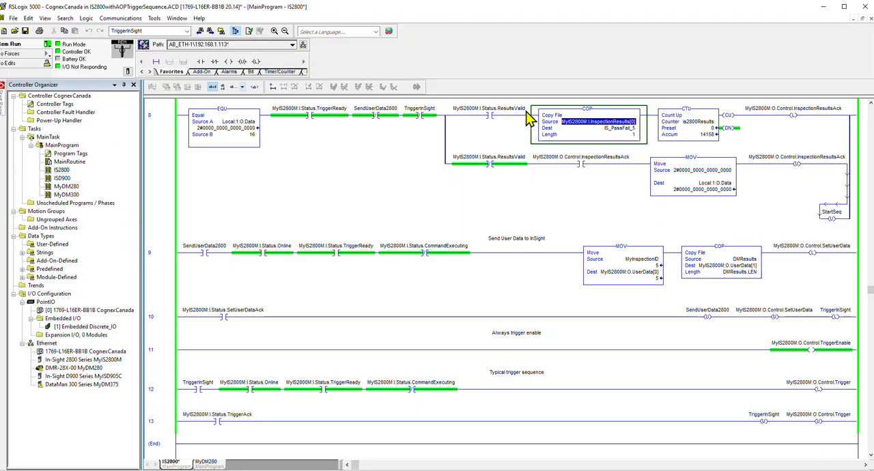
{"action": "left_click", "coordinate": [798, 117]}
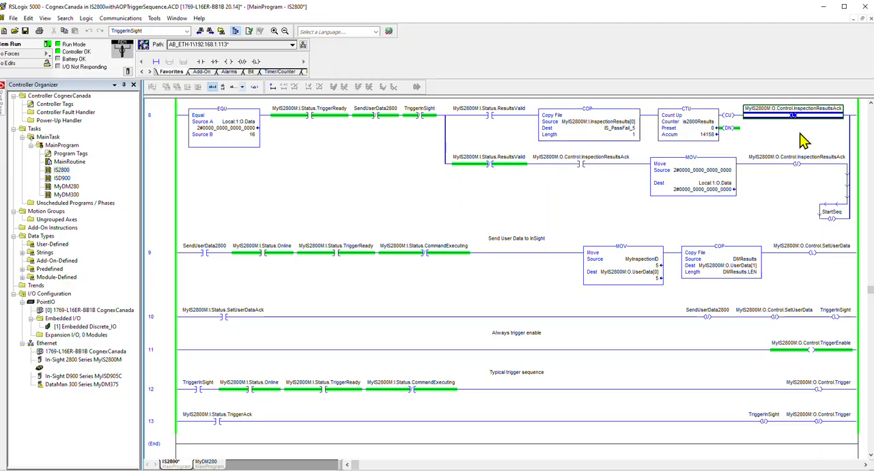
Step: Switch to In-Sight Vision Suite, maximize its window and take the sensor running the PLC_TEST2 job offline
{"action": "left_click", "coordinate": [824, 7]}
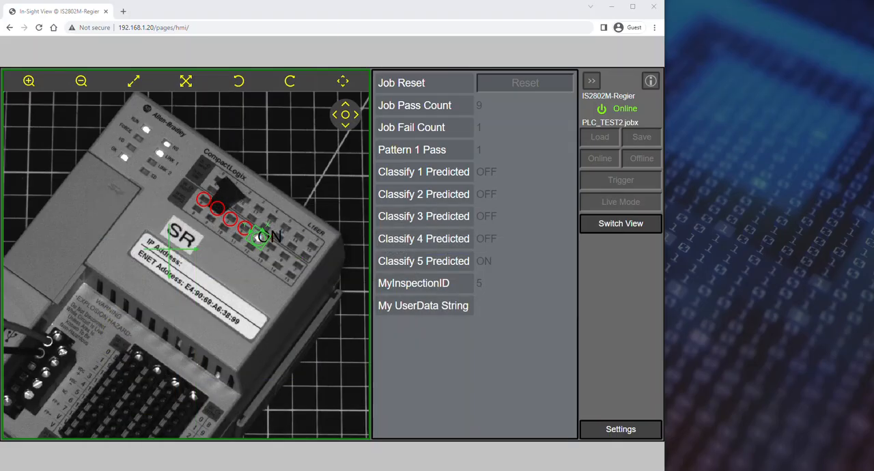
{"action": "left_click_drag", "start_coordinate": [86, 27], "coordinate": [377, 63]}
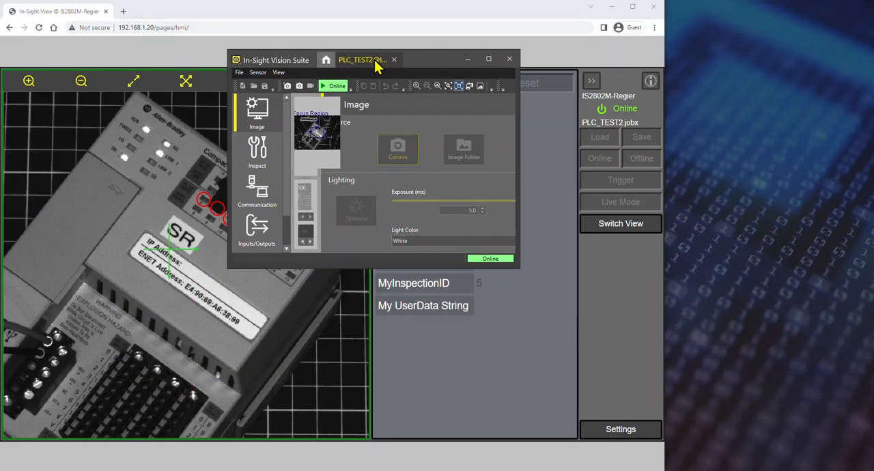
{"action": "left_click", "coordinate": [489, 61]}
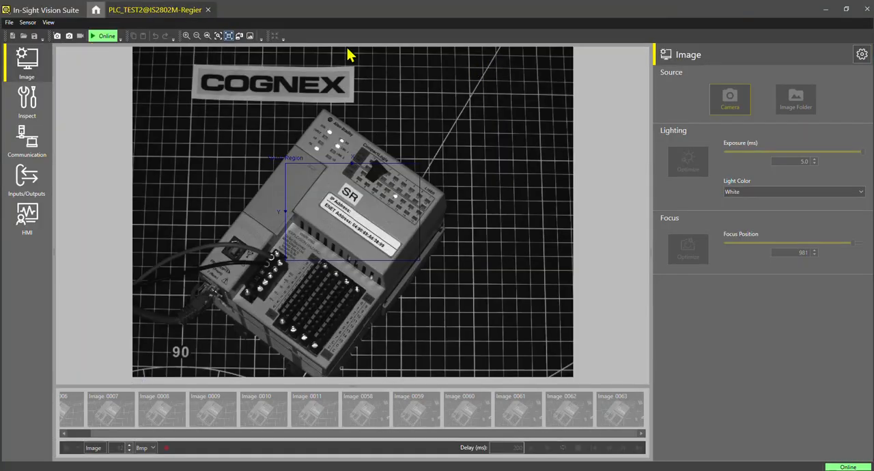
{"action": "left_click", "coordinate": [100, 38]}
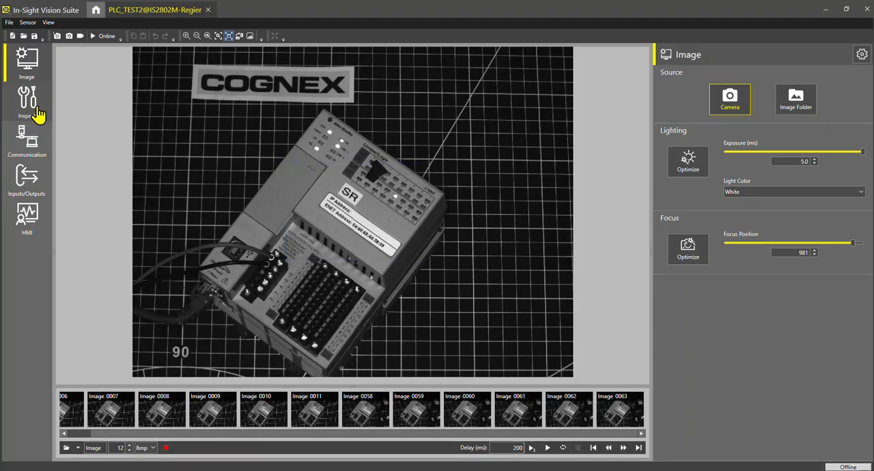
Step: Open the Math_1 inspection tool and view the formula behind the inspection ID in cell A2
{"action": "left_click", "coordinate": [38, 114]}
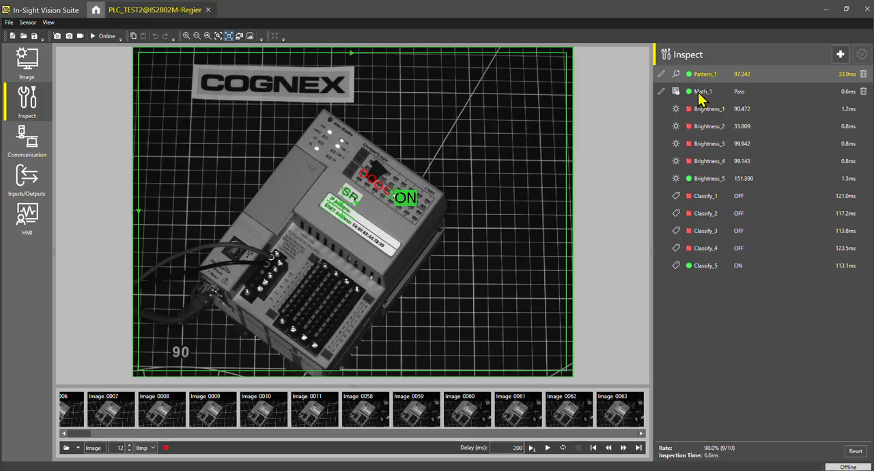
{"action": "left_click", "coordinate": [661, 93]}
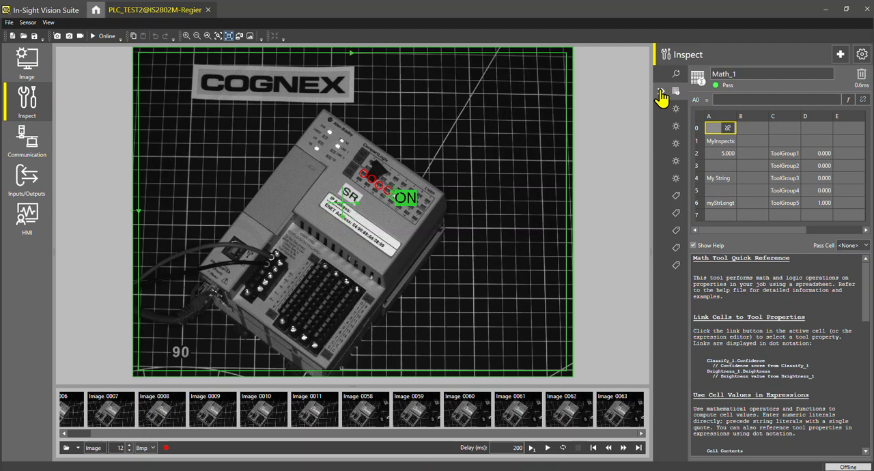
{"action": "left_click", "coordinate": [747, 157]}
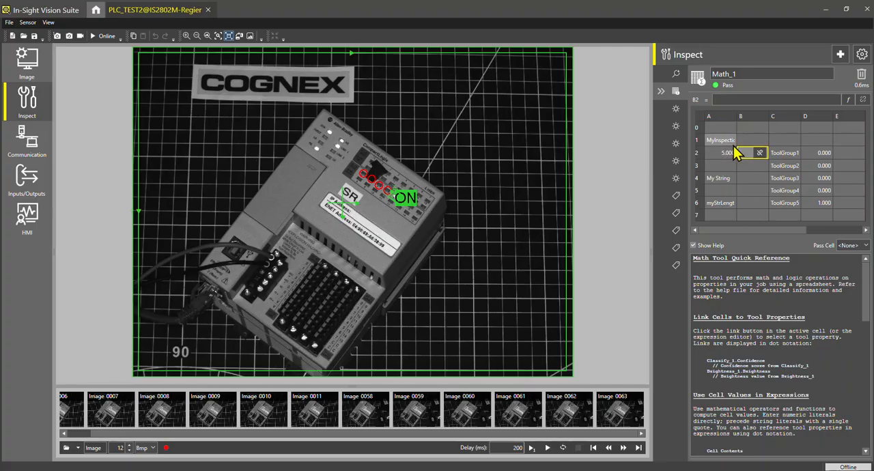
{"action": "left_click", "coordinate": [721, 155]}
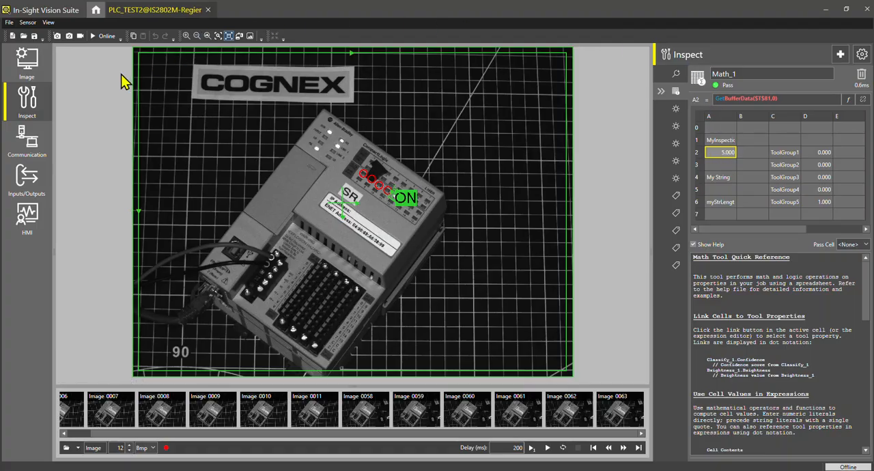
Step: Review the EtherNet/IP input and output data format in the communication settings and return to the Math_1 tool
{"action": "left_click", "coordinate": [30, 156]}
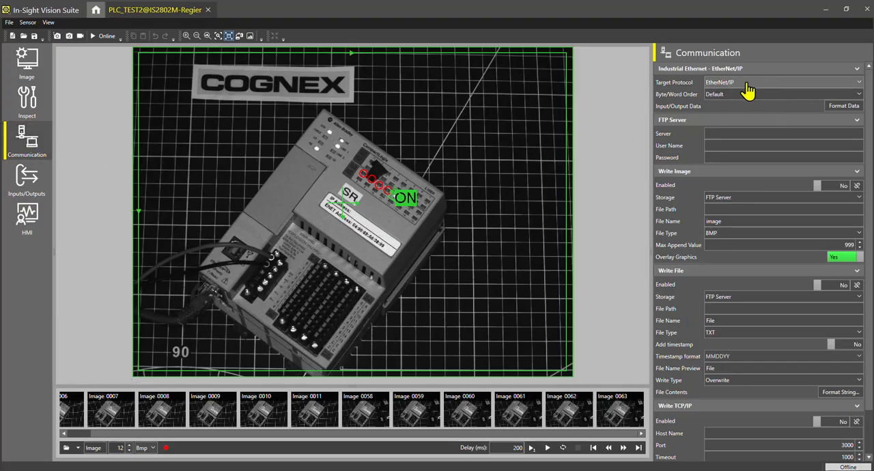
{"action": "left_click", "coordinate": [841, 109]}
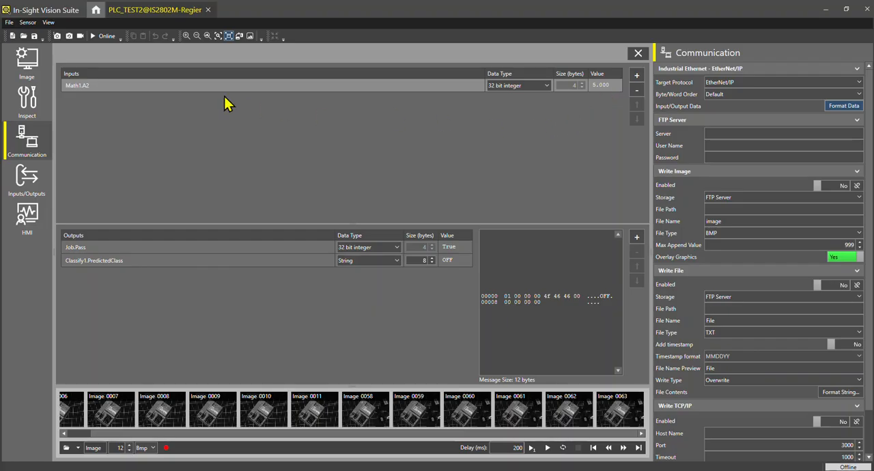
{"action": "left_click", "coordinate": [26, 118]}
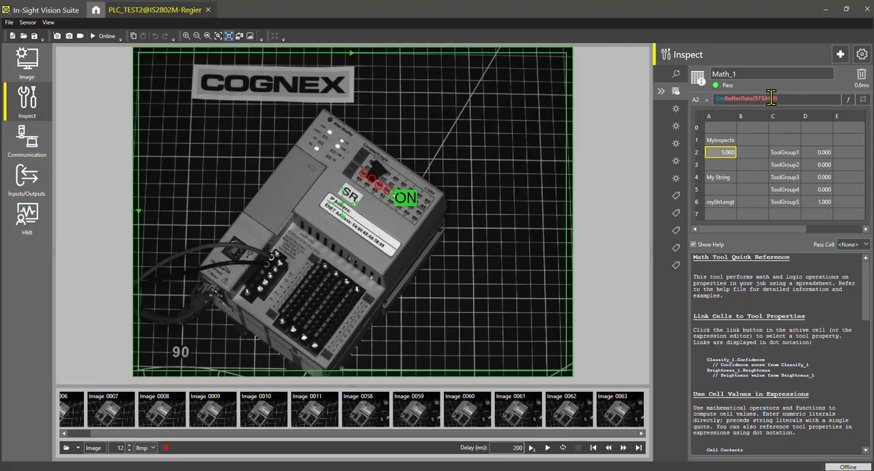
Step: Compare the ToolGroup1 and ToolGroup5 formulas in cells D2 and D6 of the Math_1 spreadsheet
{"action": "left_click", "coordinate": [753, 167]}
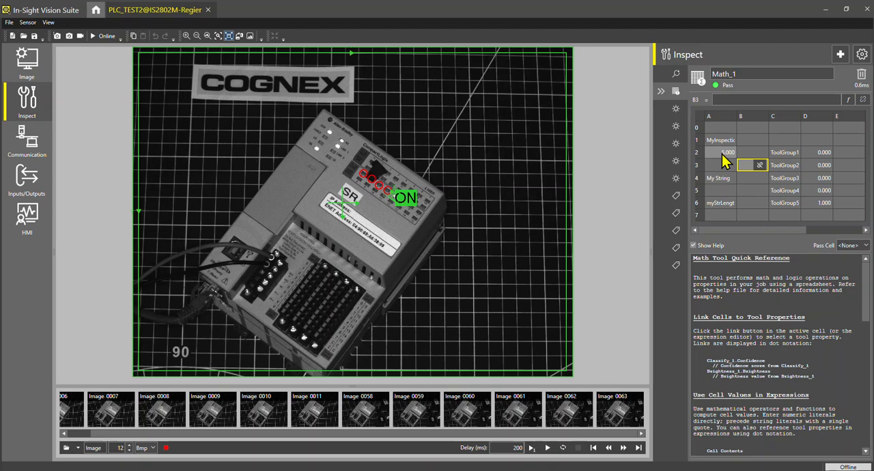
{"action": "left_click", "coordinate": [823, 154]}
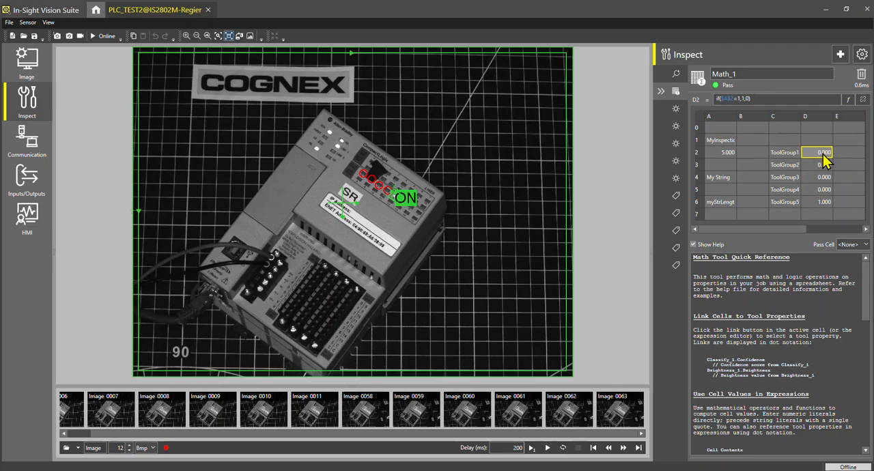
{"action": "left_click", "coordinate": [823, 205]}
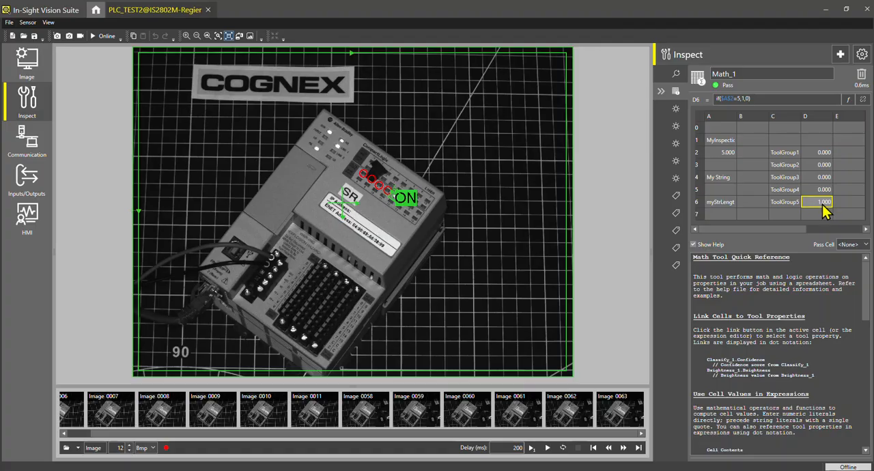
{"action": "mouse_move", "coordinate": [720, 101]}
{"action": "left_click", "coordinate": [841, 157]}
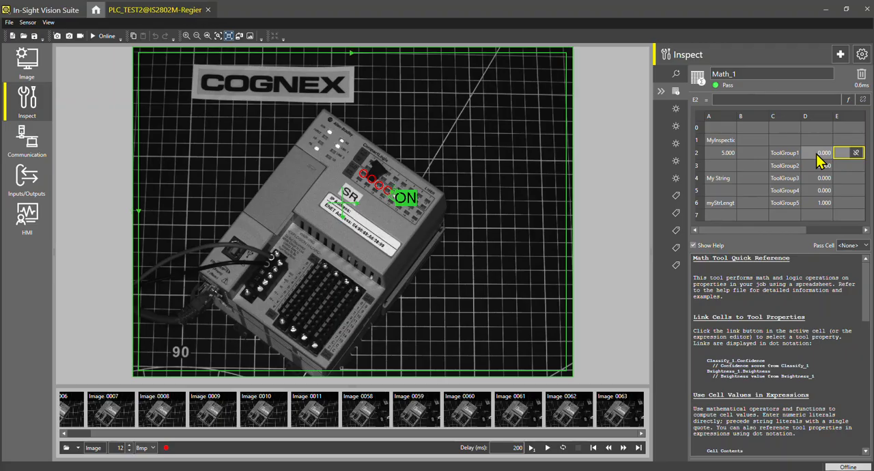
{"action": "left_click", "coordinate": [816, 153]}
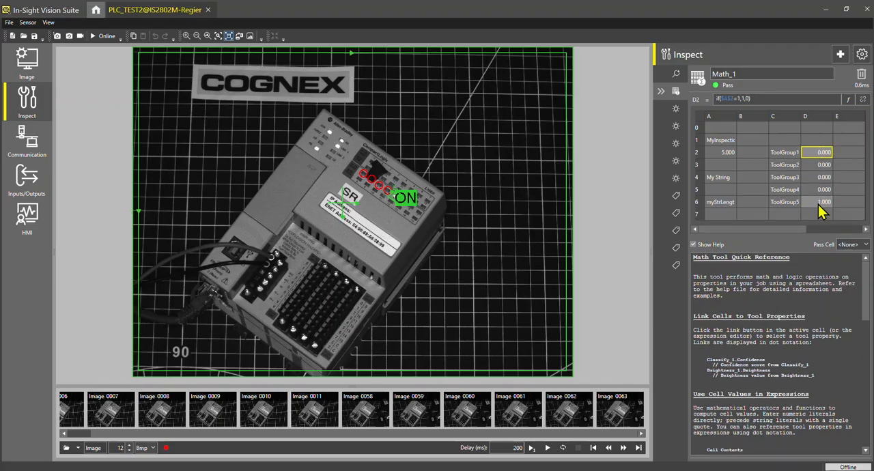
{"action": "left_click", "coordinate": [818, 206]}
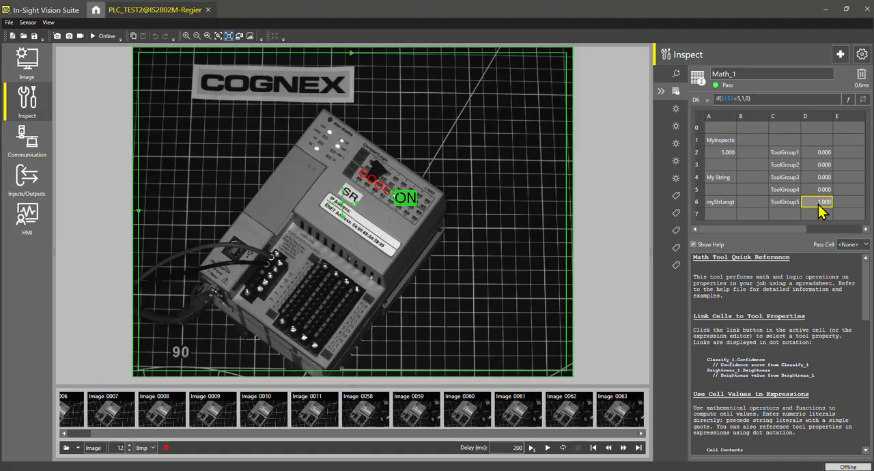
Step: Link the Show Graphics property of the Classify_1 tool to cell D2 of Math1 in its advanced settings
{"action": "left_click", "coordinate": [676, 197]}
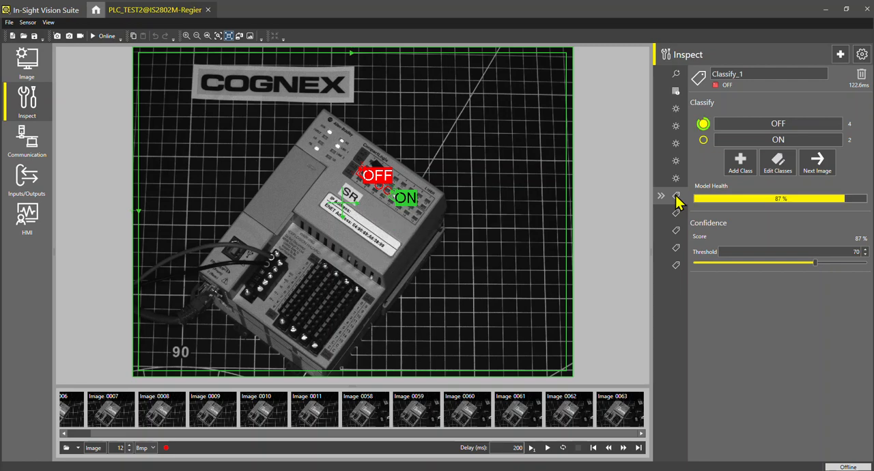
{"action": "left_click", "coordinate": [862, 56]}
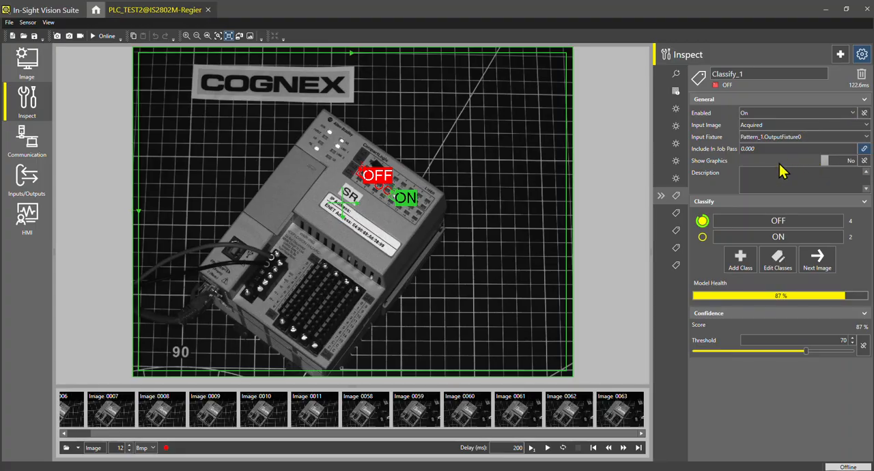
{"action": "left_click", "coordinate": [864, 164]}
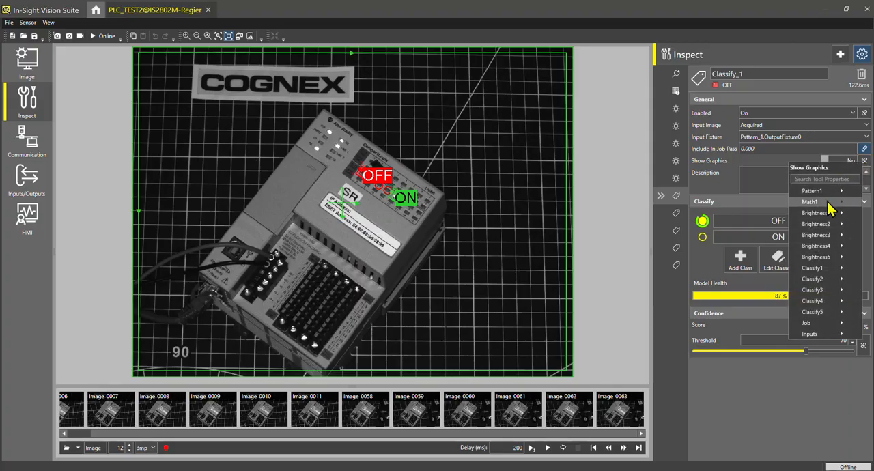
{"action": "mouse_move", "coordinate": [829, 205]}
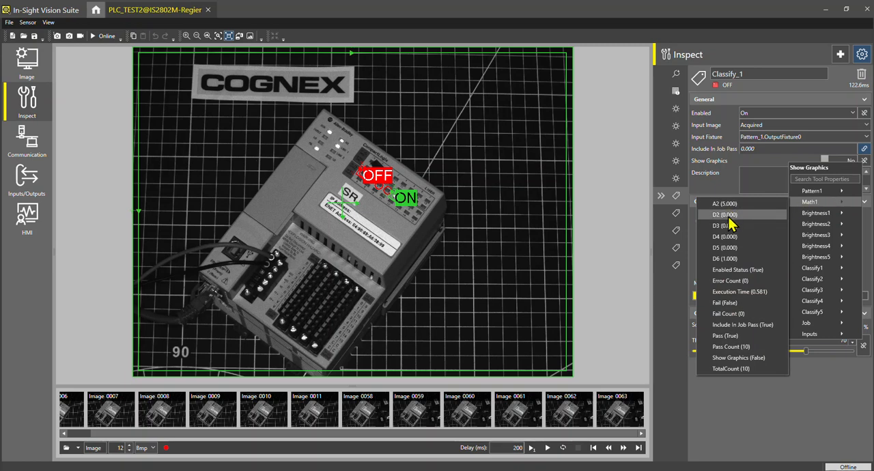
{"action": "left_click", "coordinate": [727, 215]}
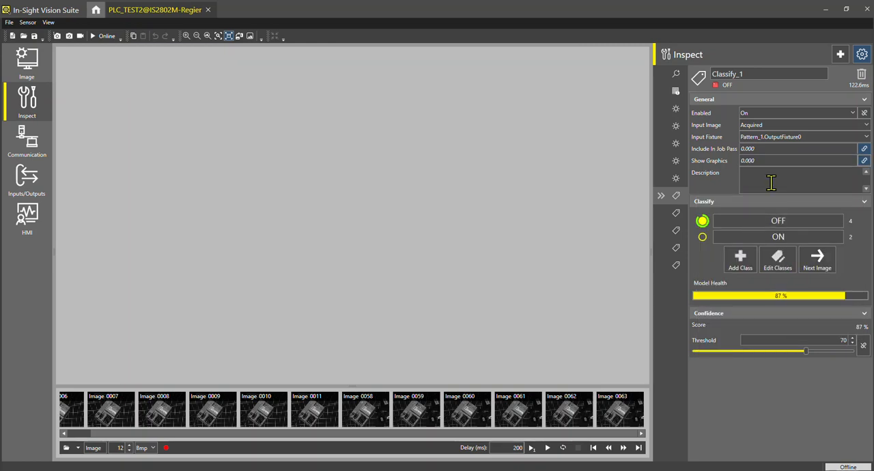